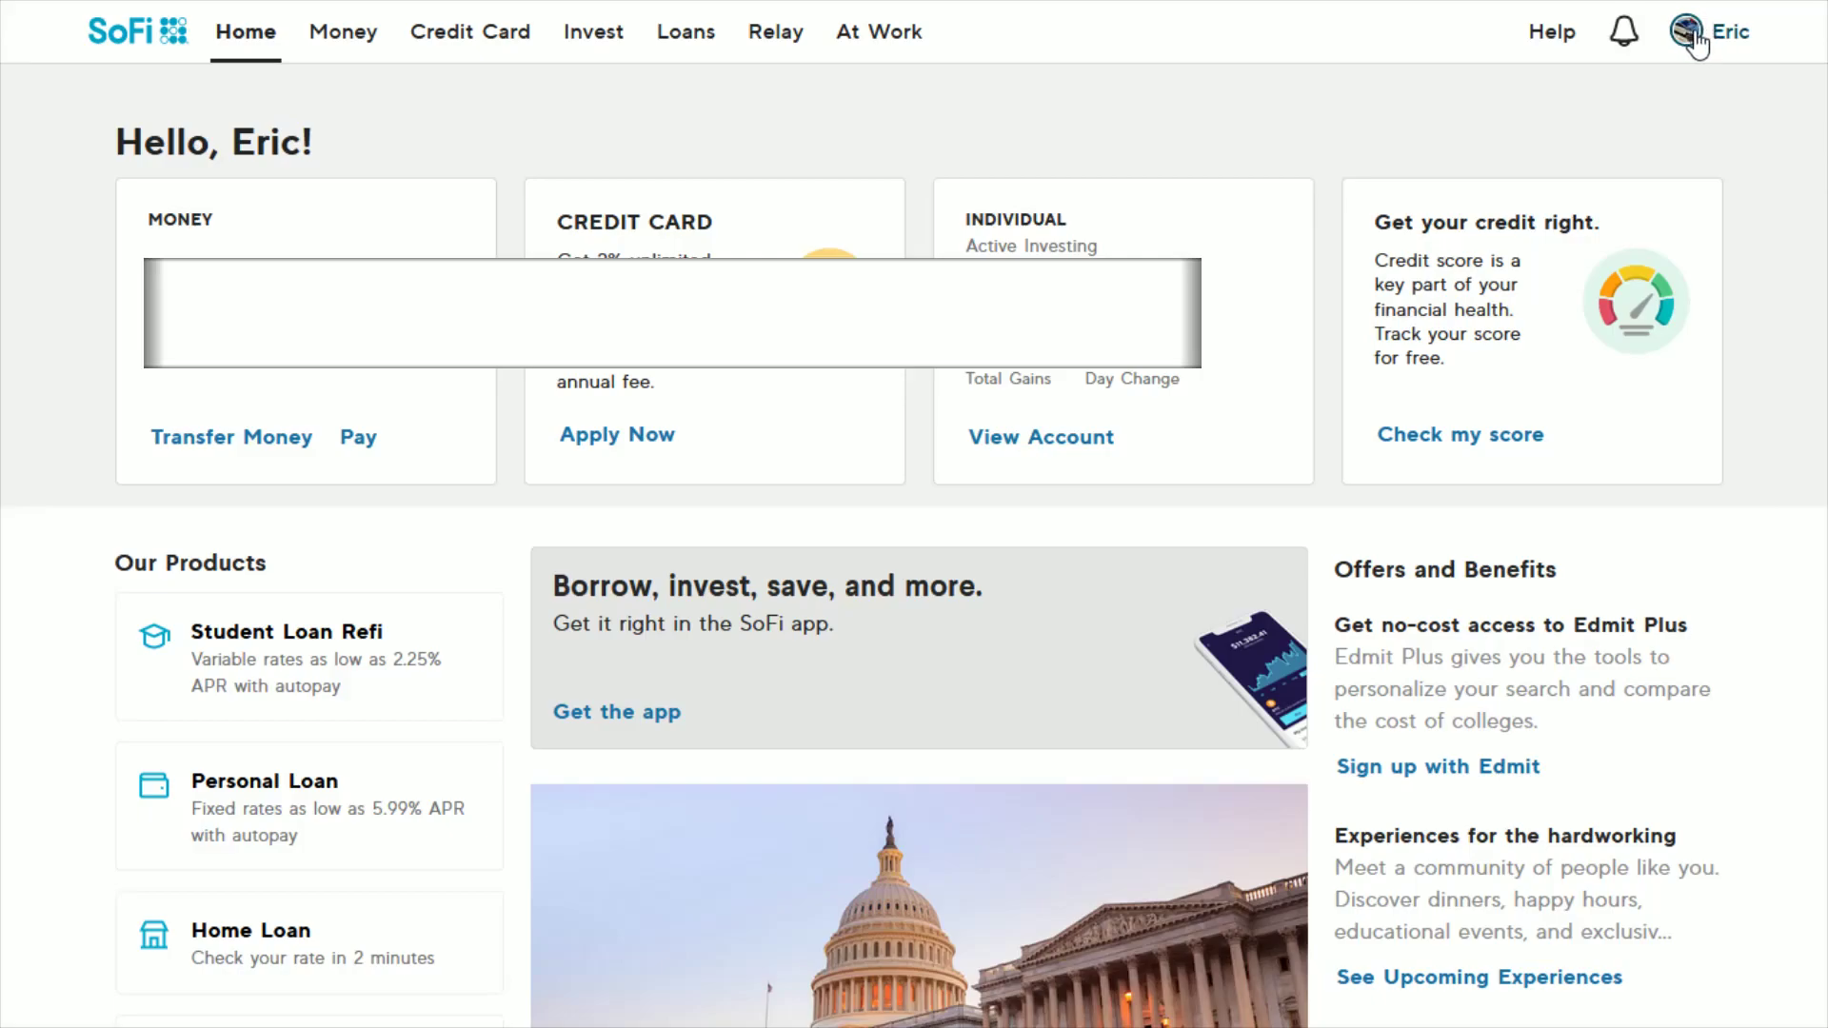
# Open My Profile from the account menu under your name
pyautogui.click(1694, 39)
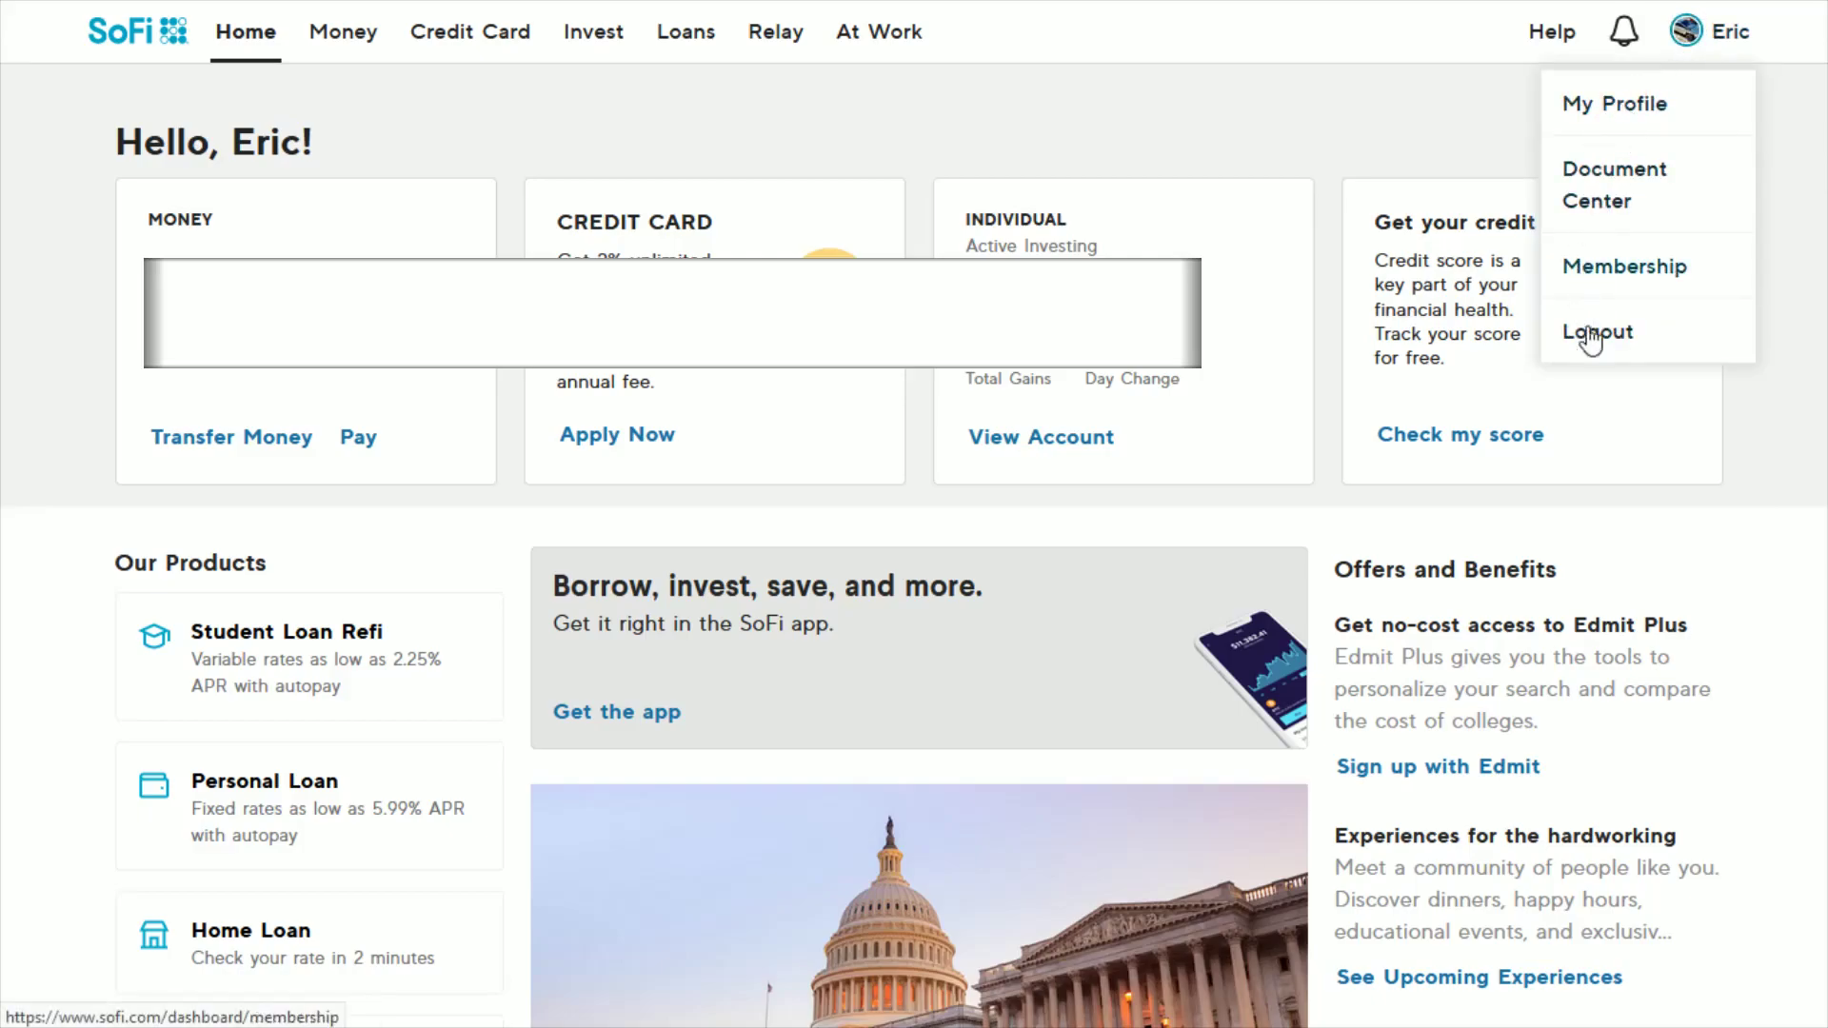
pyautogui.click(1615, 104)
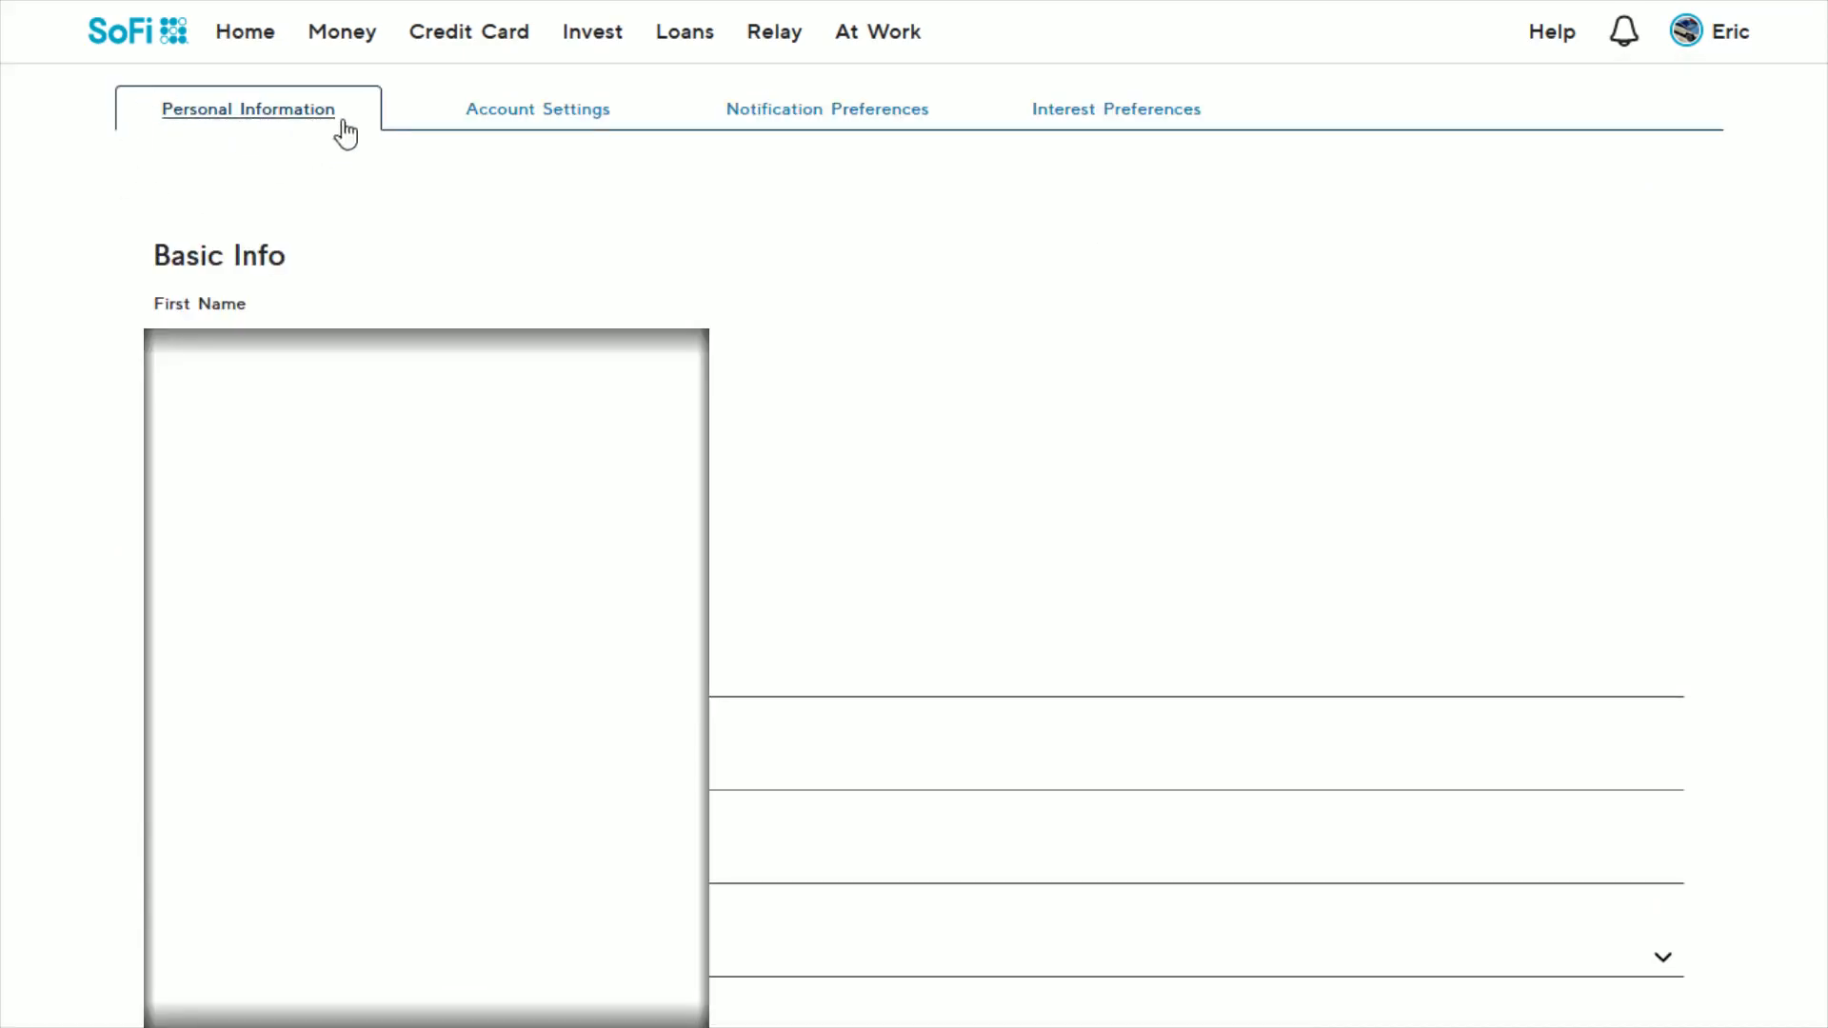
# Switch to Account Settings and point out the Change Password section's Current Password field
pyautogui.click(543, 125)
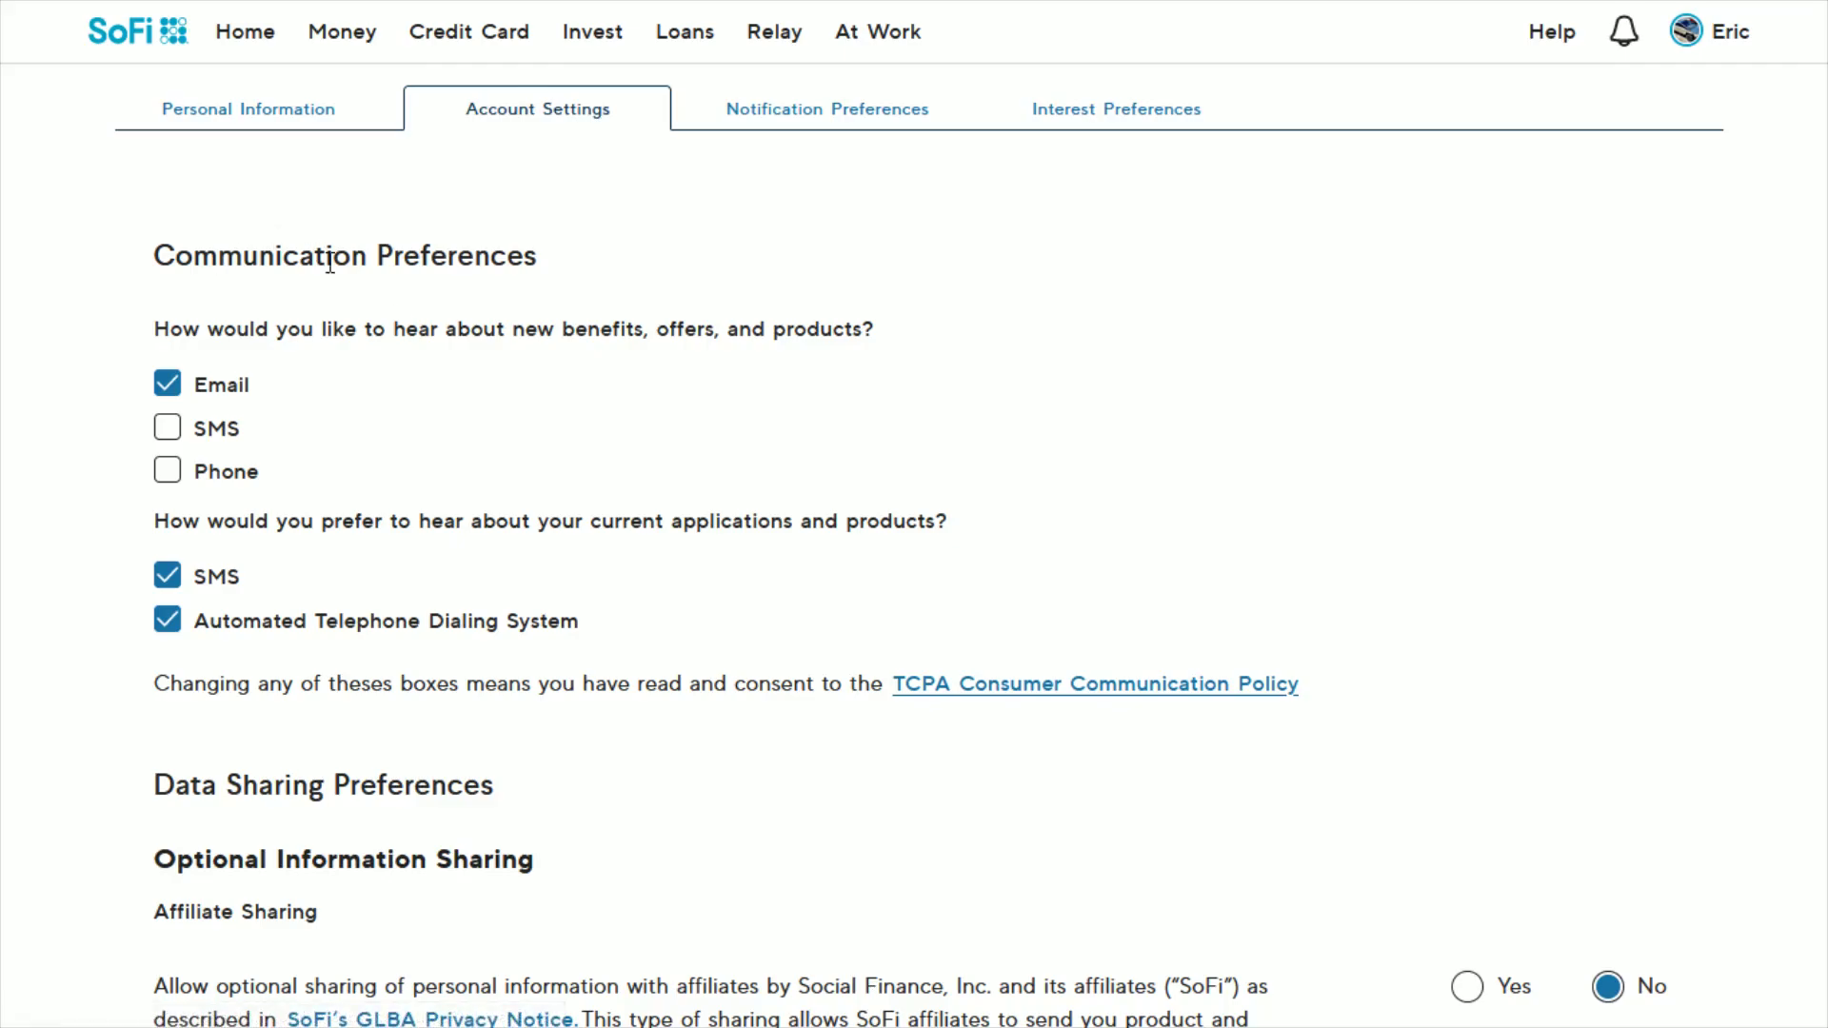
pyautogui.scroll(-3, 388, 201)
pyautogui.scroll(-3, 389, 200)
pyautogui.scroll(-3, 388, 200)
pyautogui.scroll(-2, 428, 154)
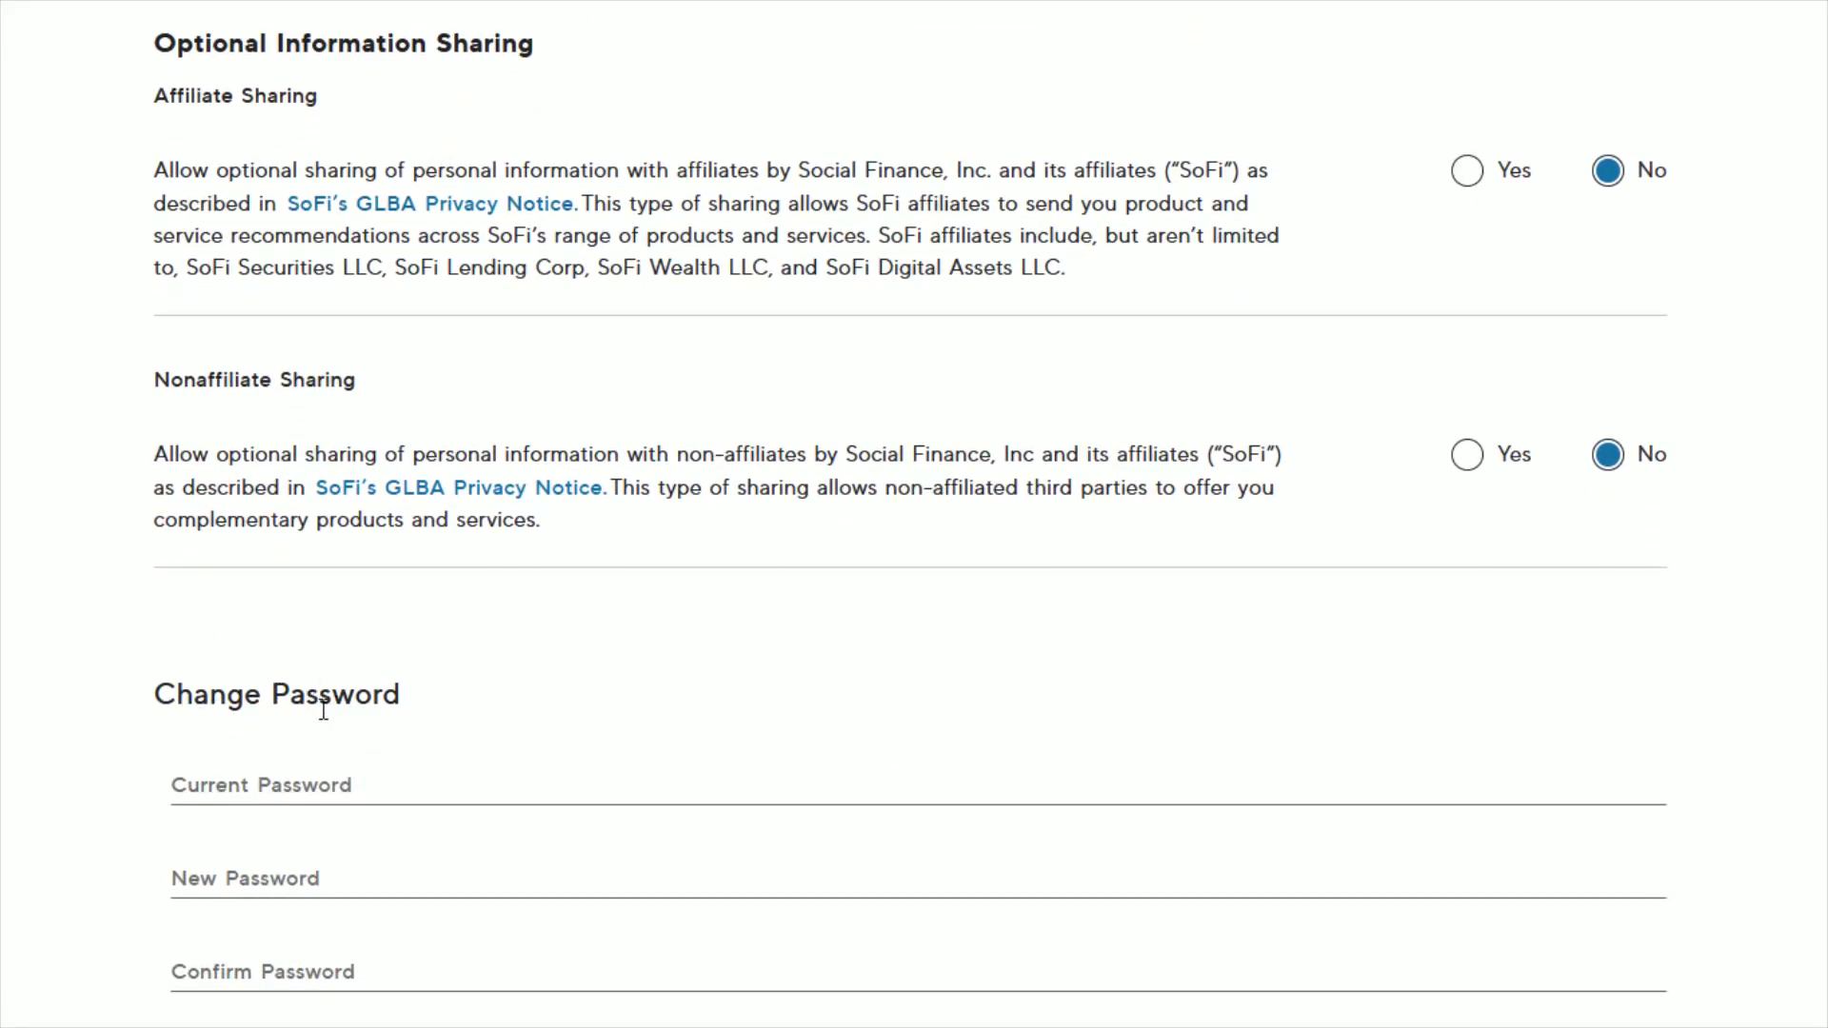
pyautogui.scroll(-1, 317, 709)
pyautogui.moveTo(157, 563); pyautogui.dragTo(403, 558)
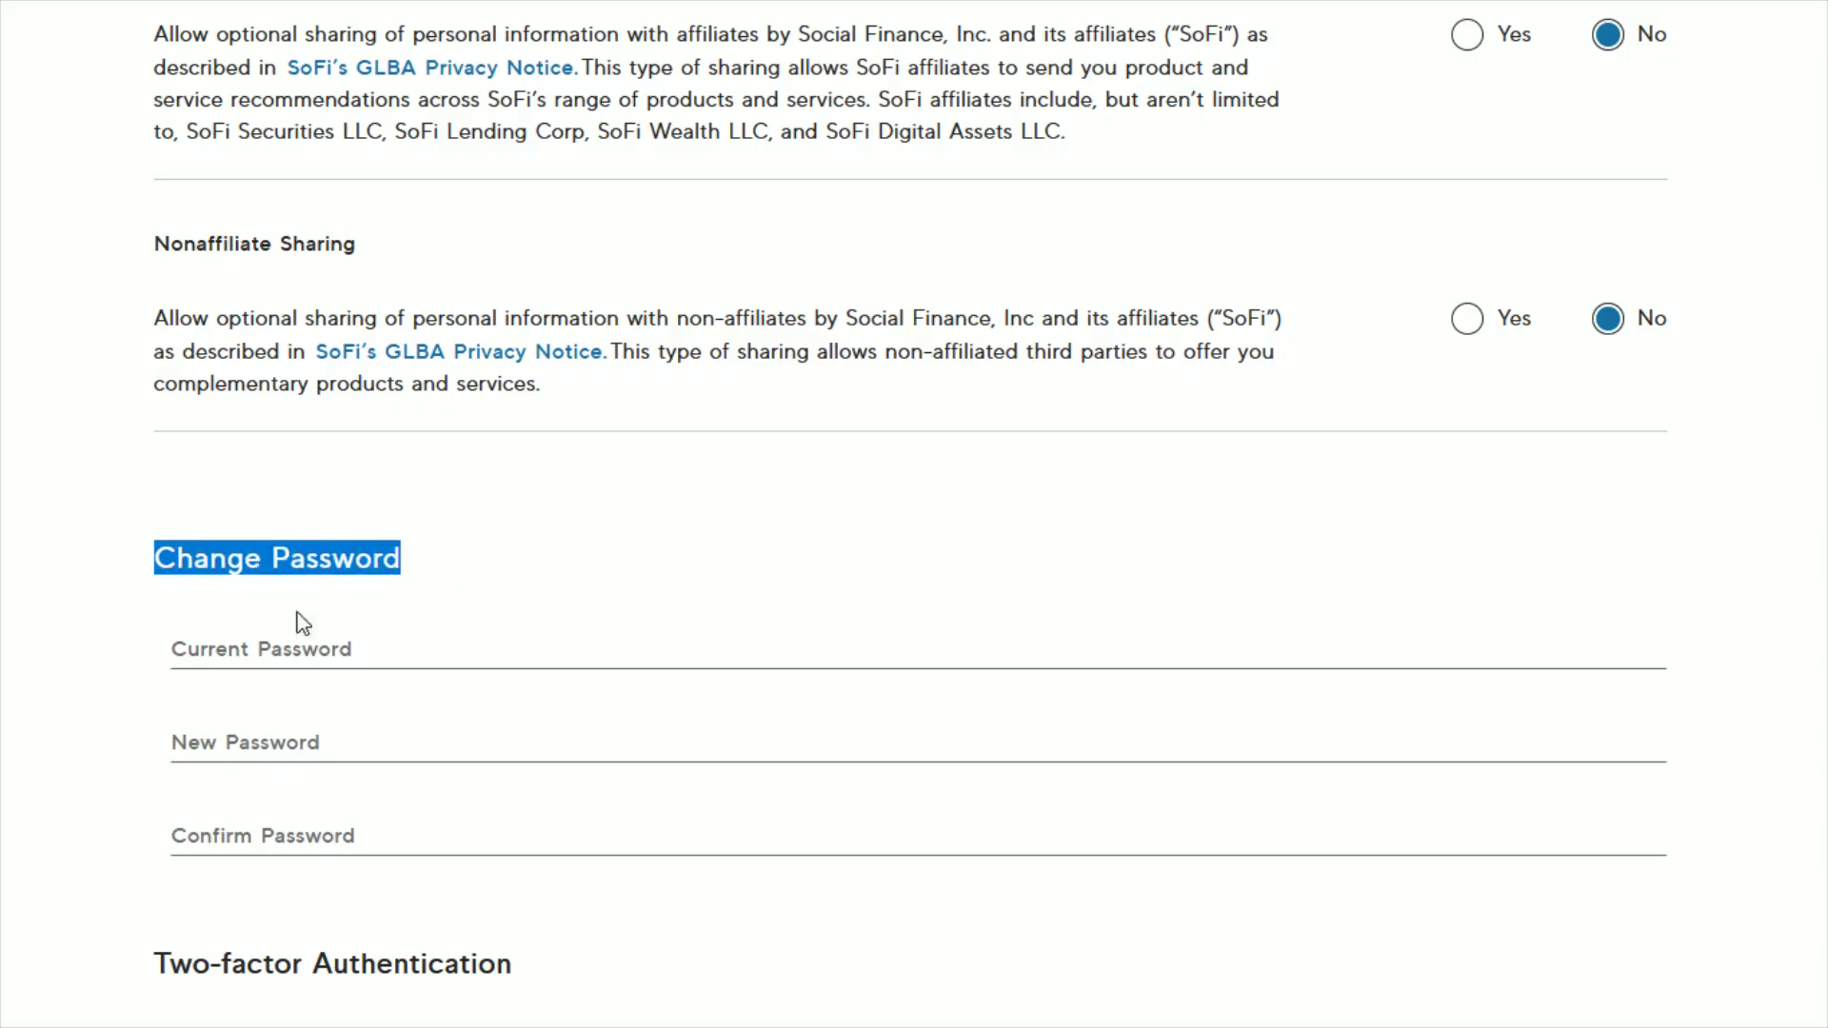
pyautogui.click(128, 671)
pyautogui.click(229, 650)
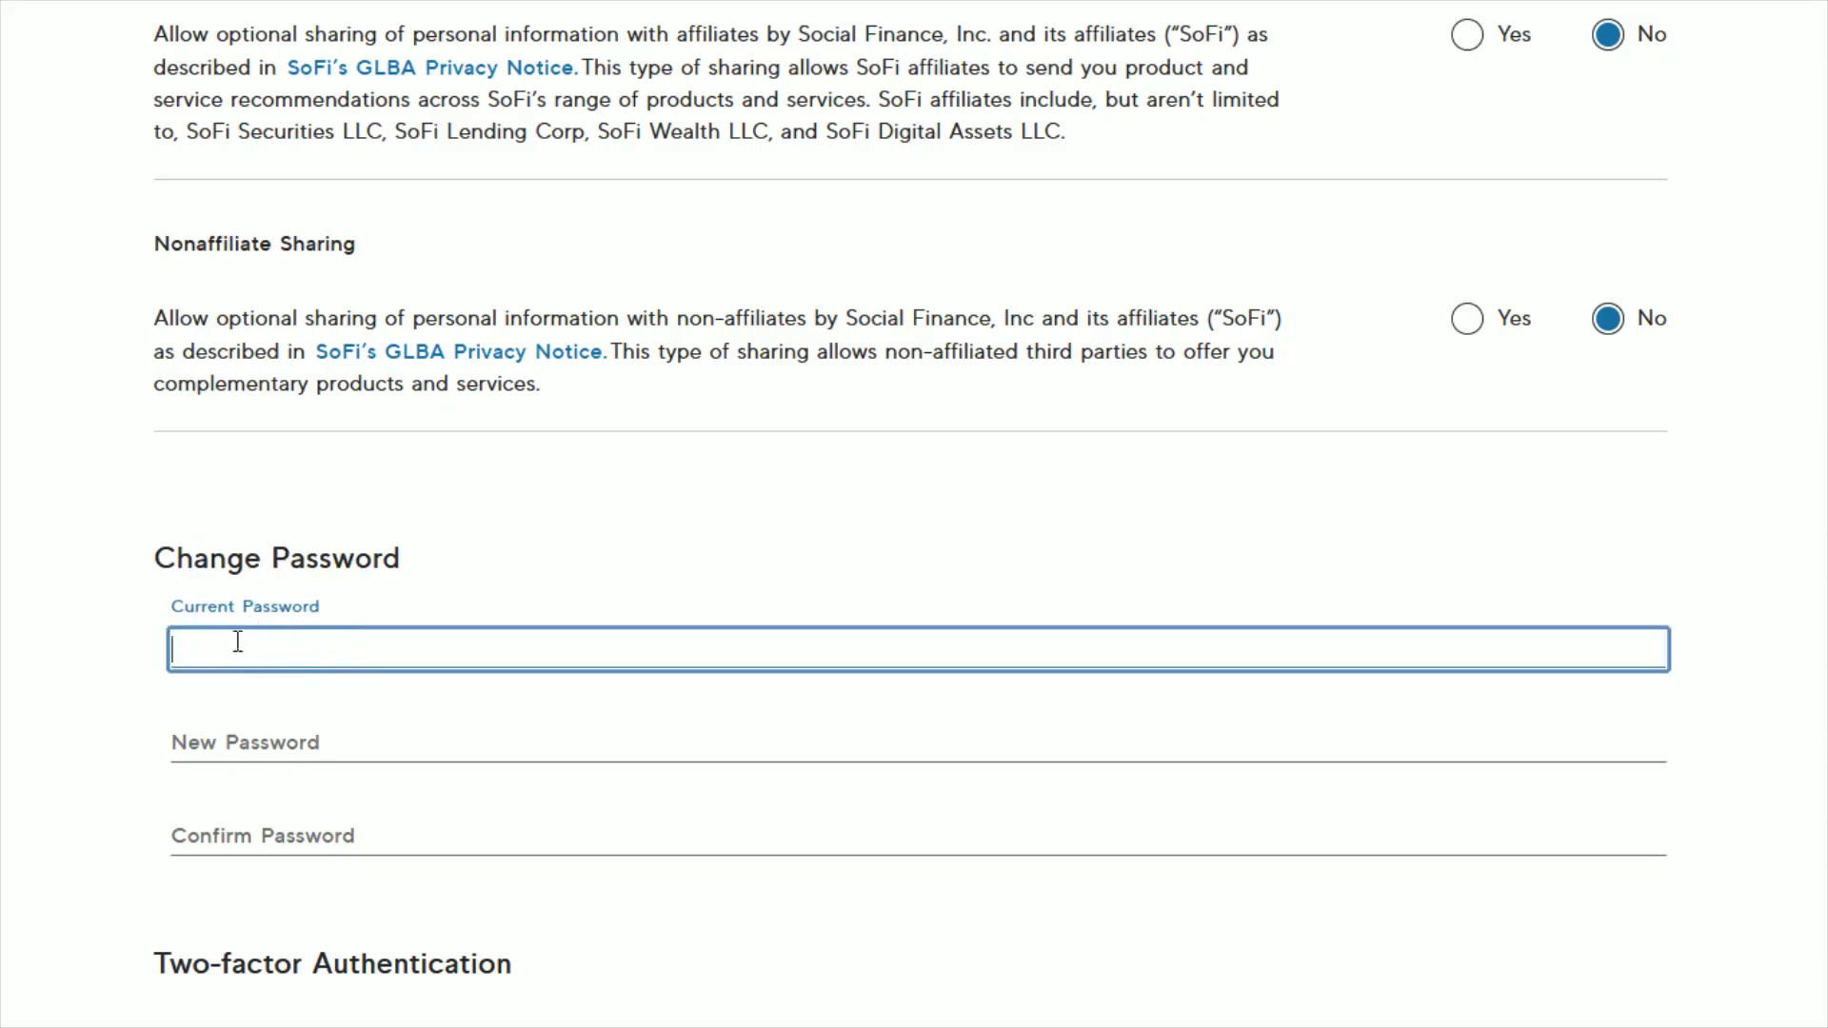
pyautogui.click(105, 720)
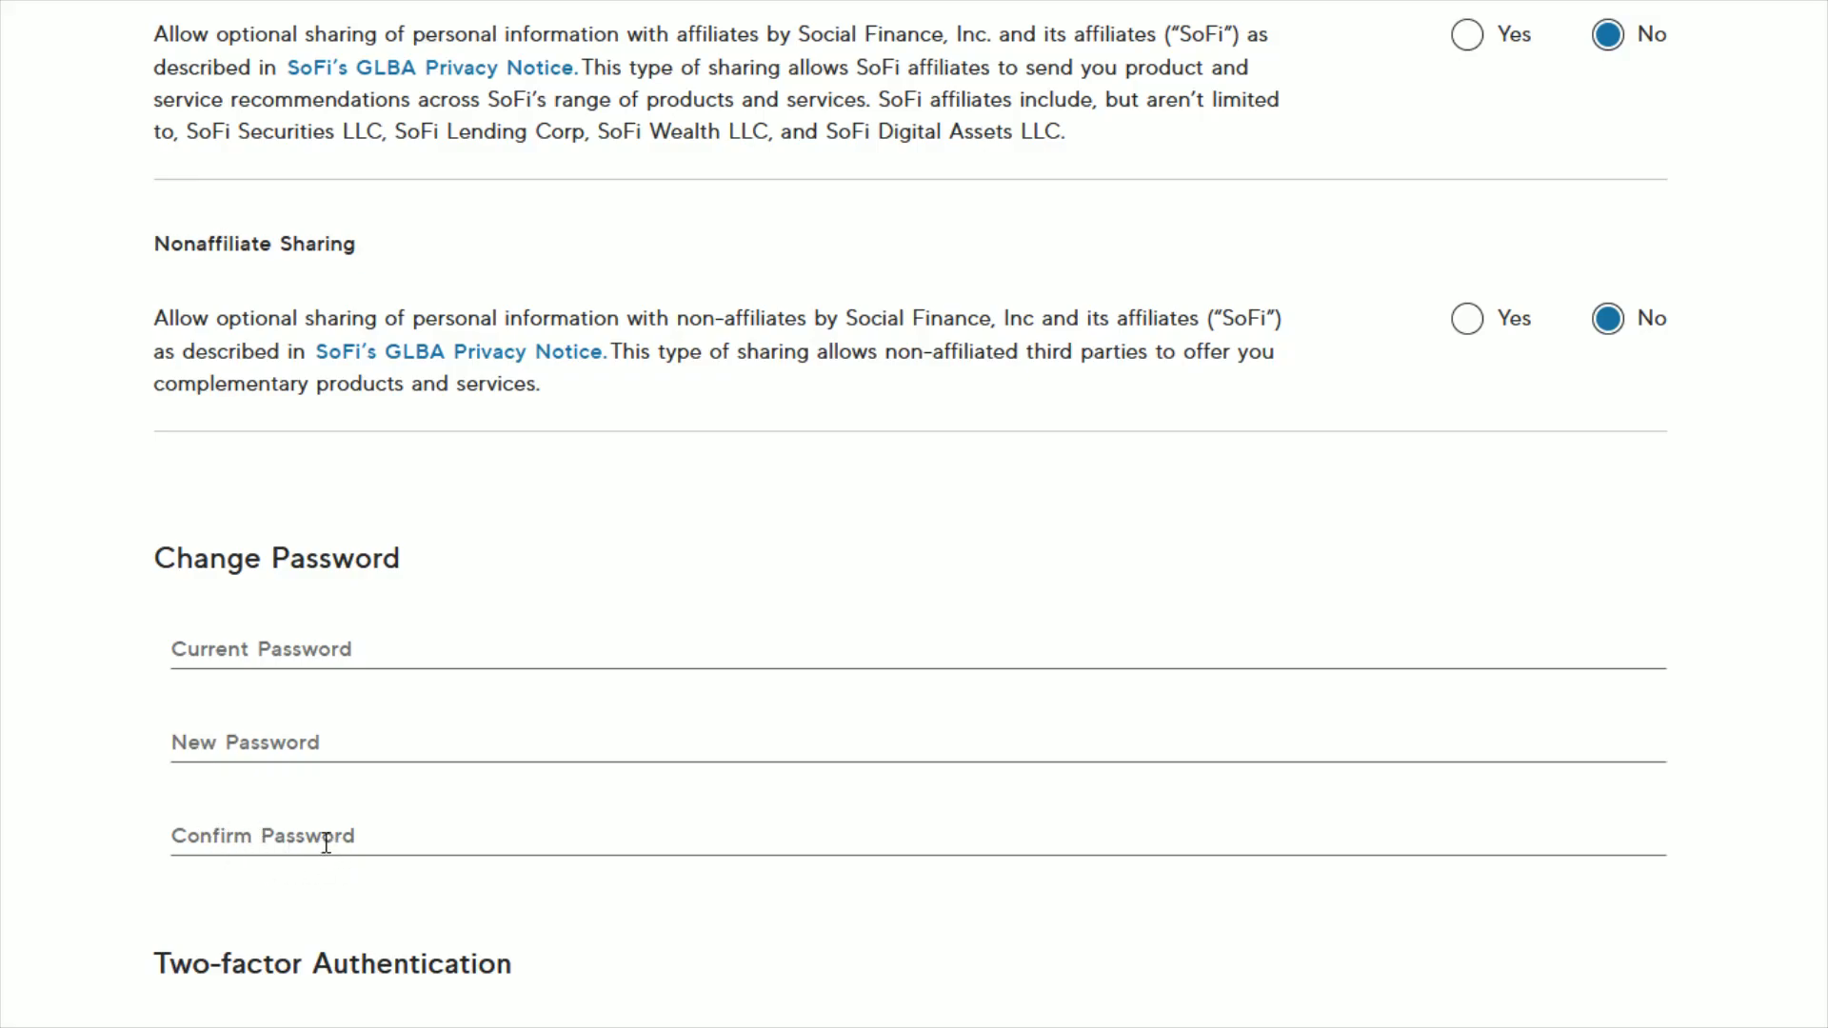
pyautogui.scroll(-3, 327, 843)
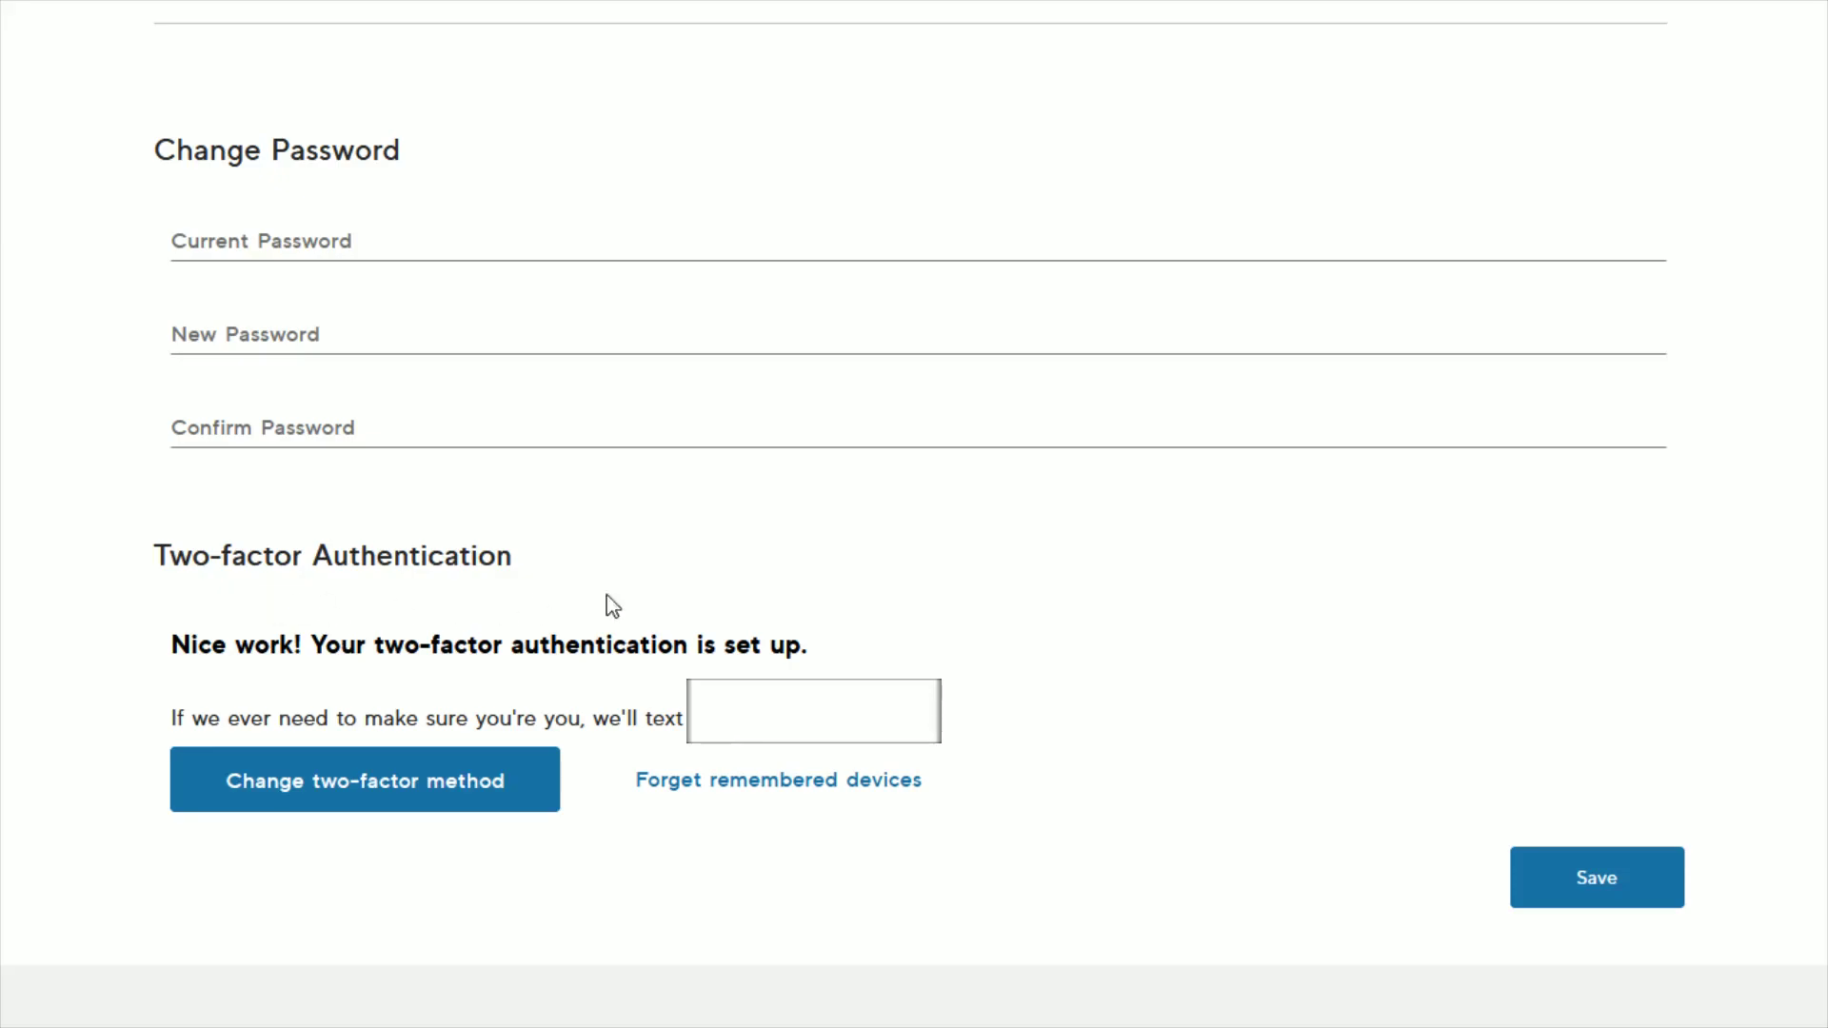
# Demonstrate the Save button below Two-factor Authentication, then return to the Current Password field
pyautogui.click(1536, 878)
pyautogui.click(178, 244)
pyautogui.click(282, 200)
pyautogui.moveTo(157, 150); pyautogui.dragTo(479, 147)
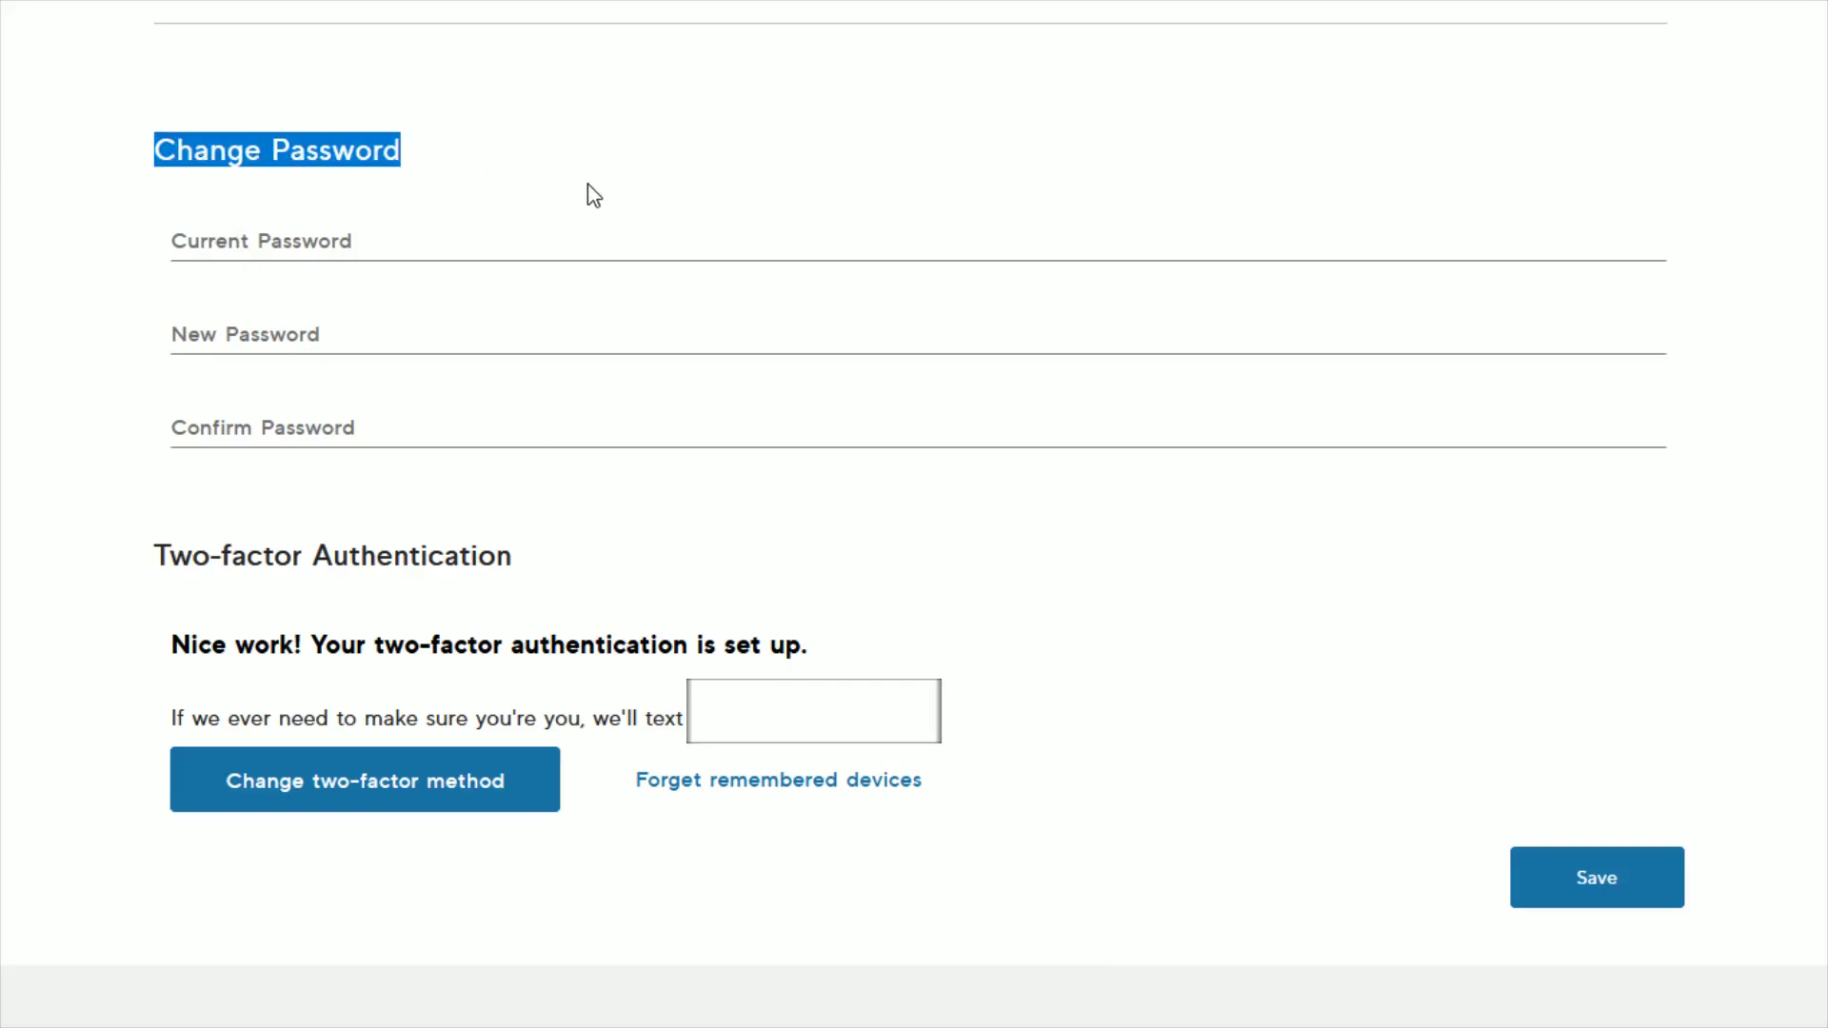
pyautogui.click(682, 106)
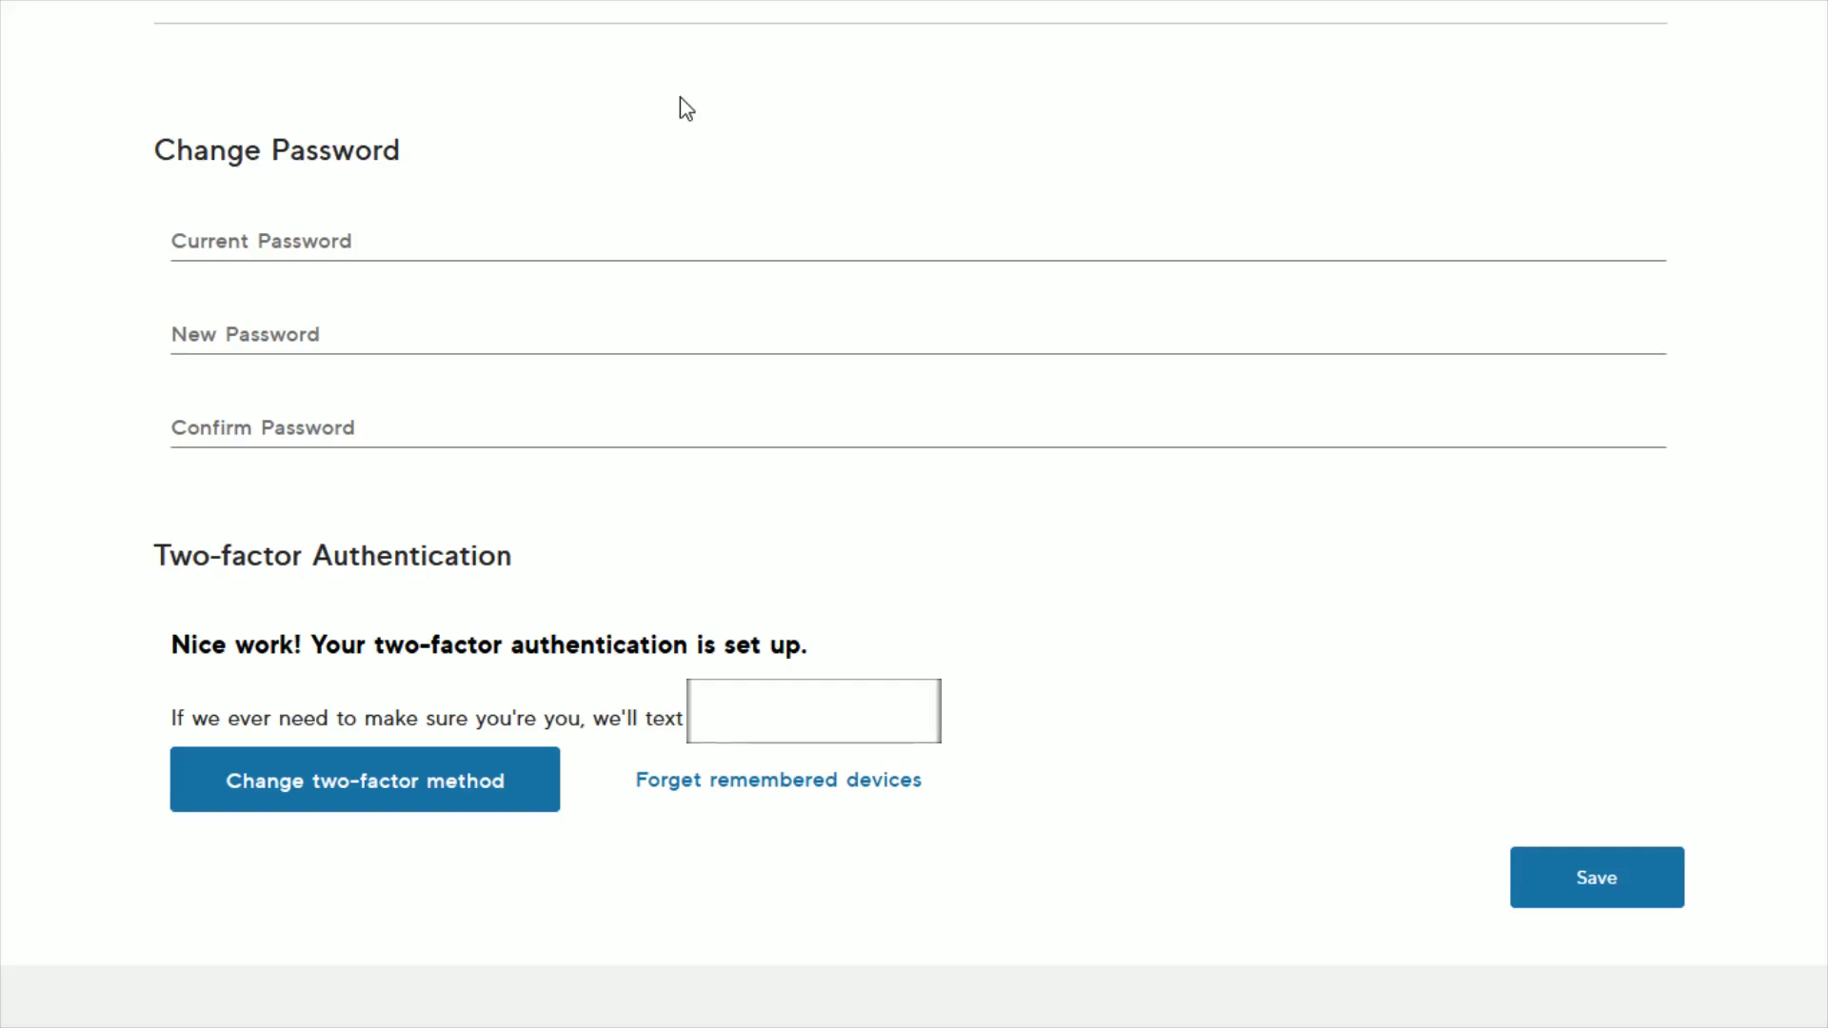